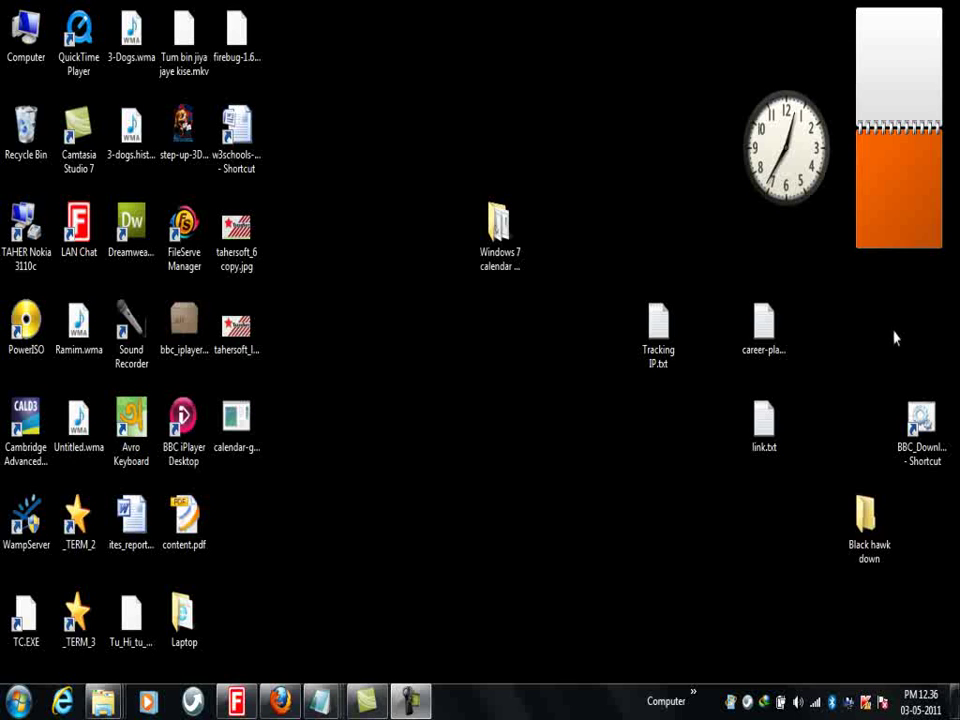
Copy the hubpages.com calendar gadget article link from the hubpages.txt note in Notepad
{"action": "mouse_move", "coordinate": [935, 291]}
{"action": "mouse_move", "coordinate": [323, 703]}
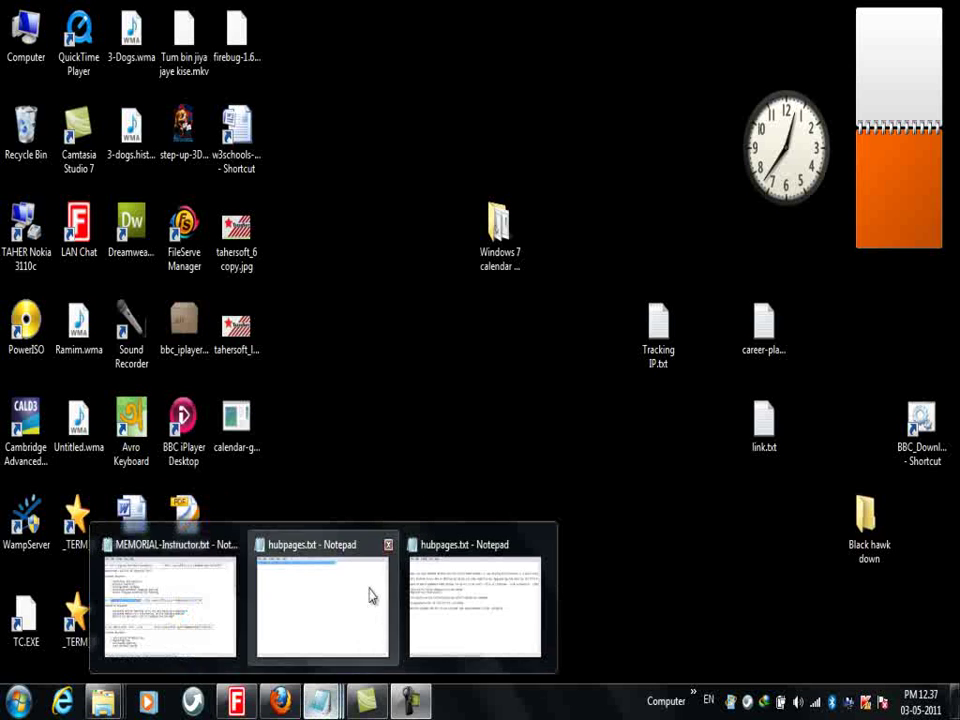
{"action": "left_click", "coordinate": [365, 590]}
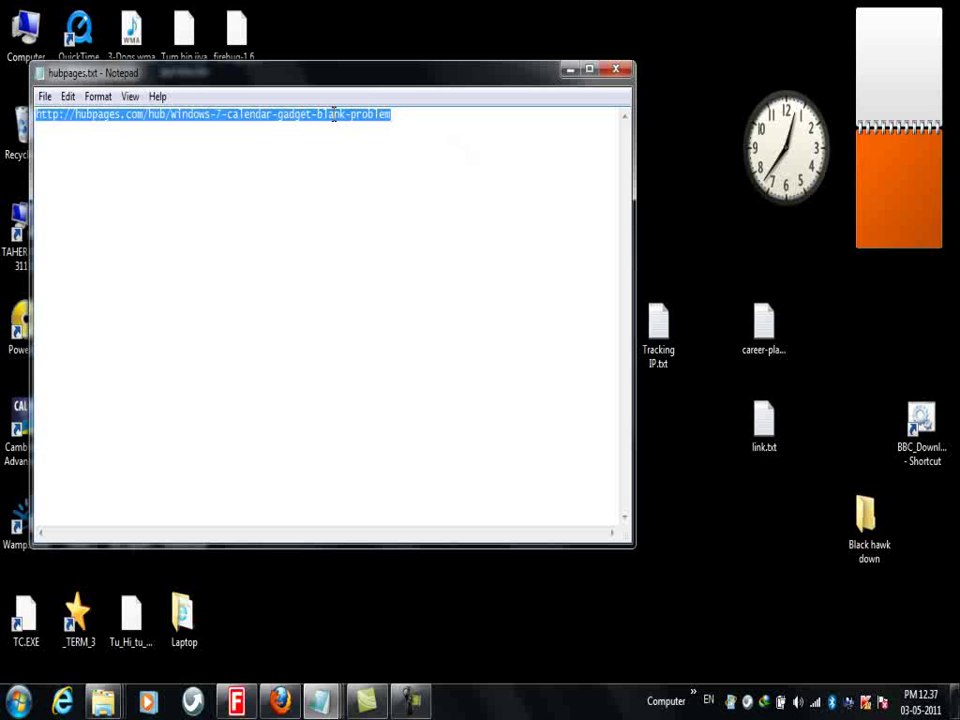
{"action": "right_click", "coordinate": [334, 114]}
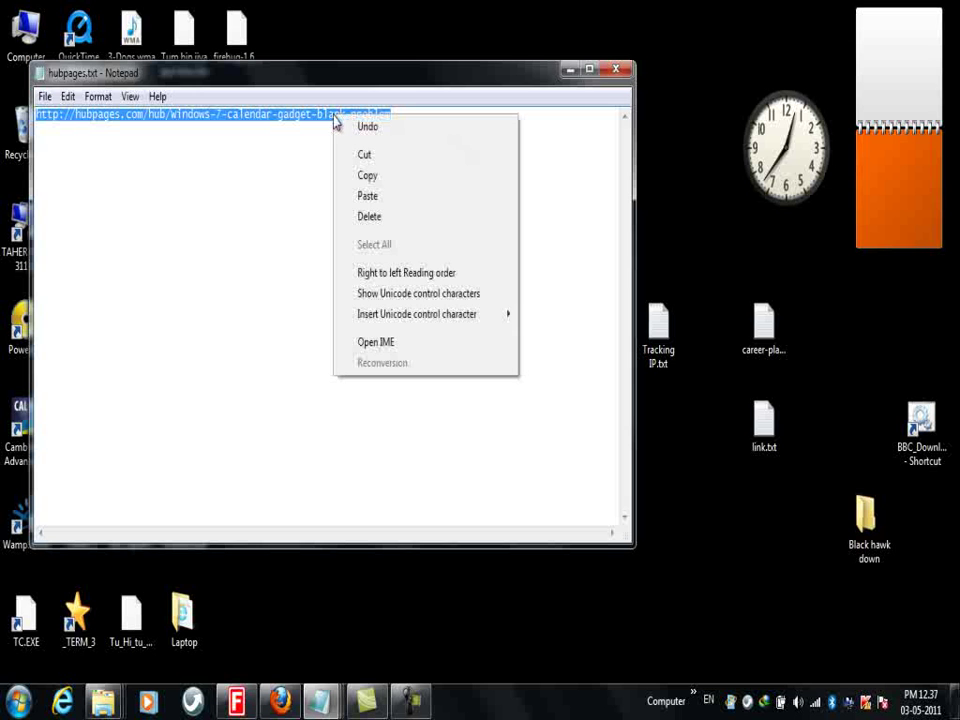
{"action": "left_click", "coordinate": [367, 175]}
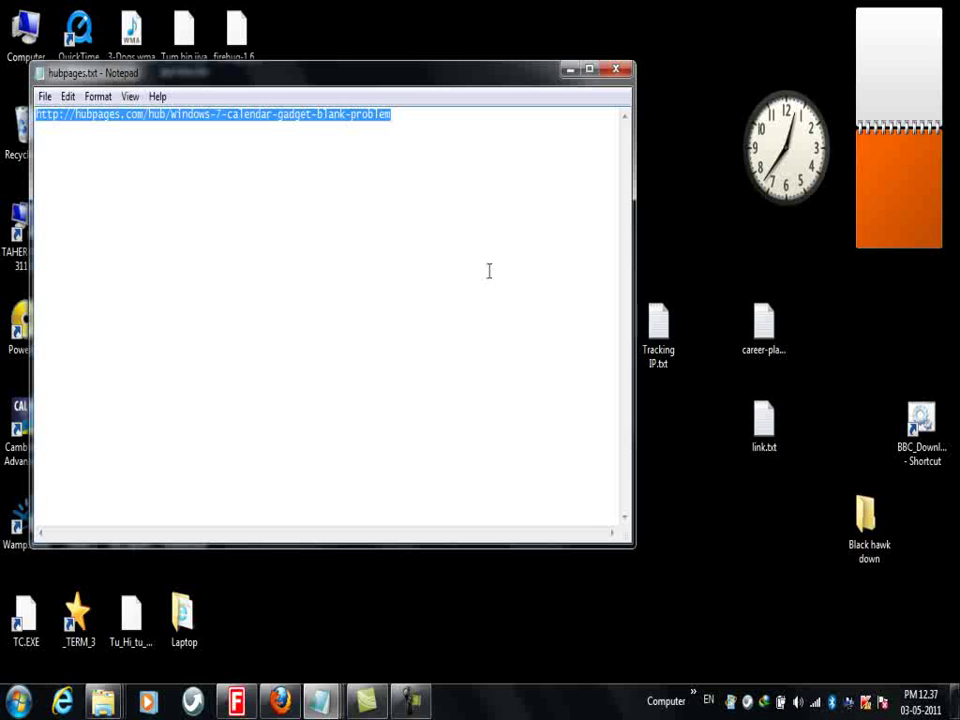
Load the copied HubPages article link in Internet Explorer
{"action": "left_click", "coordinate": [62, 703]}
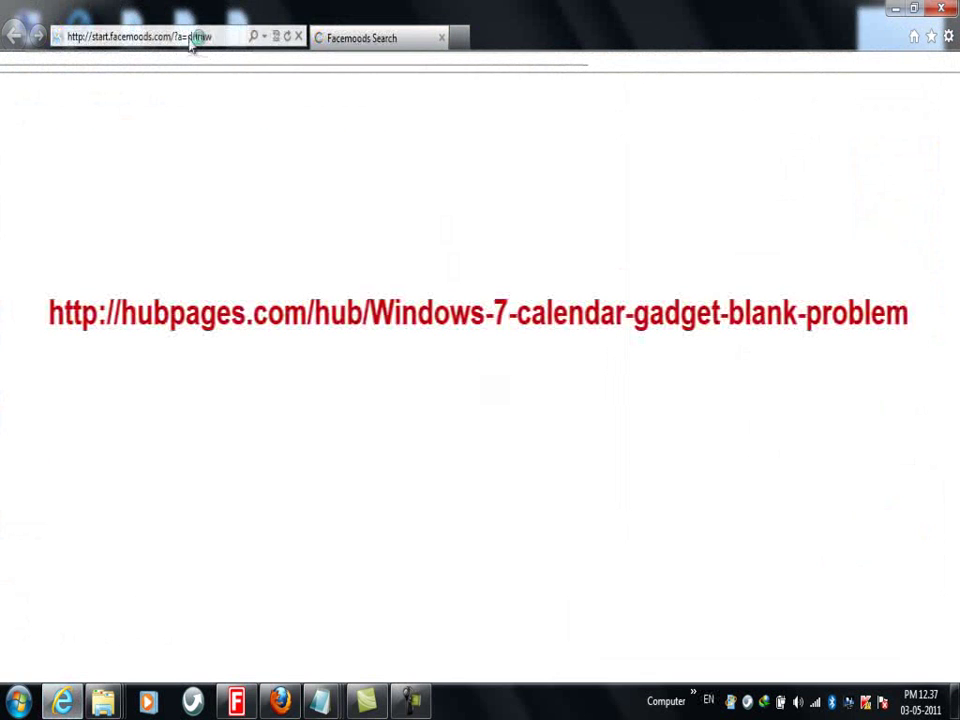
{"action": "right_click", "coordinate": [193, 39]}
{"action": "left_click", "coordinate": [222, 115]}
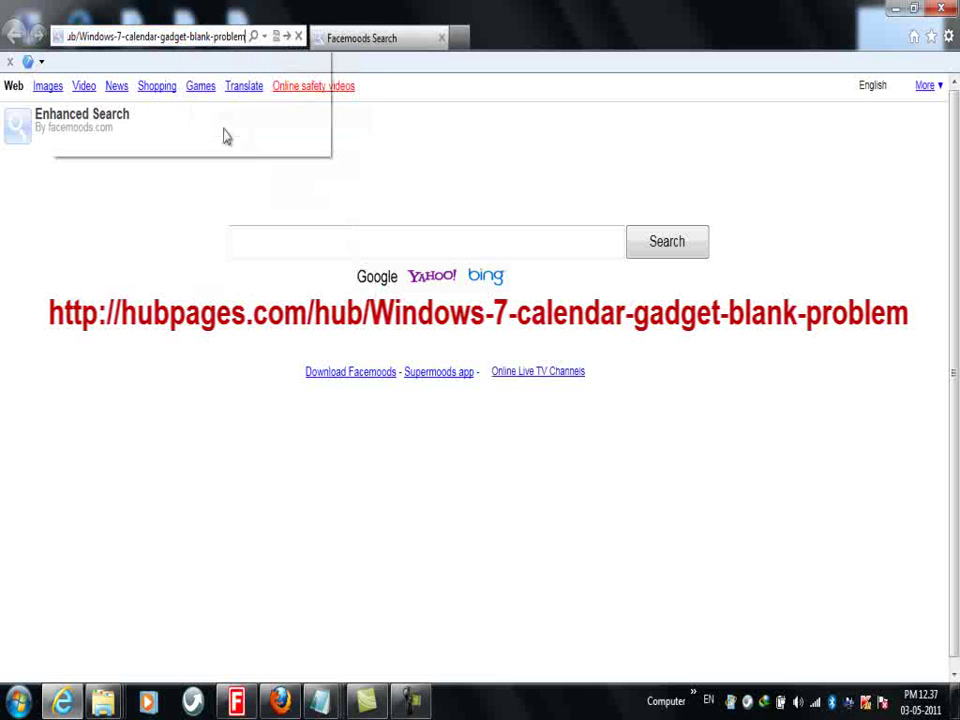
{"action": "key", "text": "Return"}
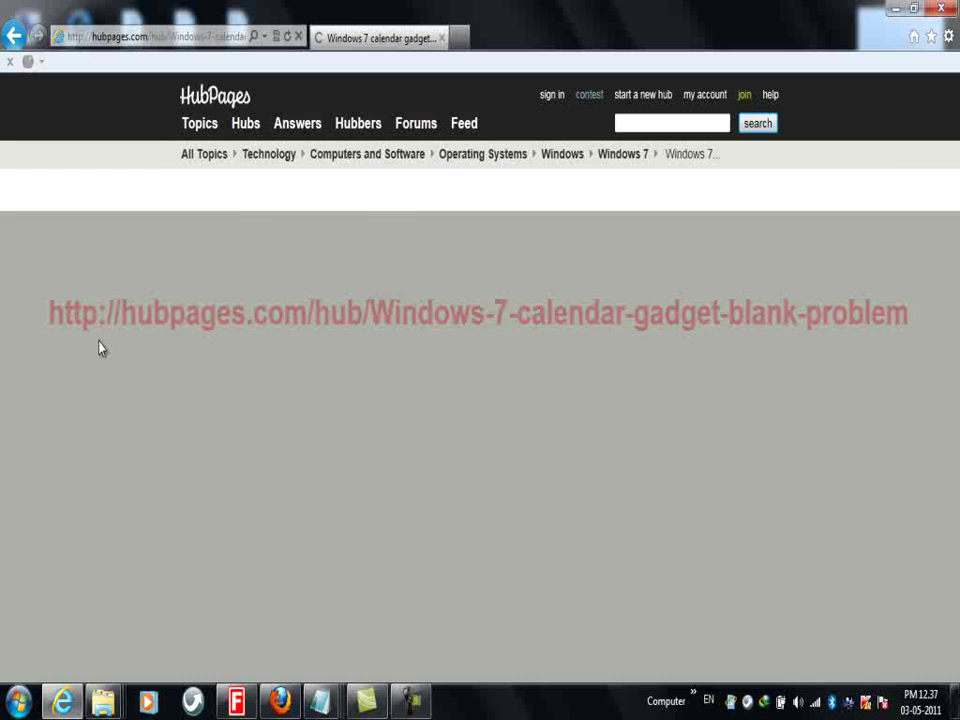
Read through the article's two fixes, selecting the regsvr32.exe vbscript.dll command
{"action": "scroll", "coordinate": [579, 429], "scroll_direction": "down", "scroll_amount": 2}
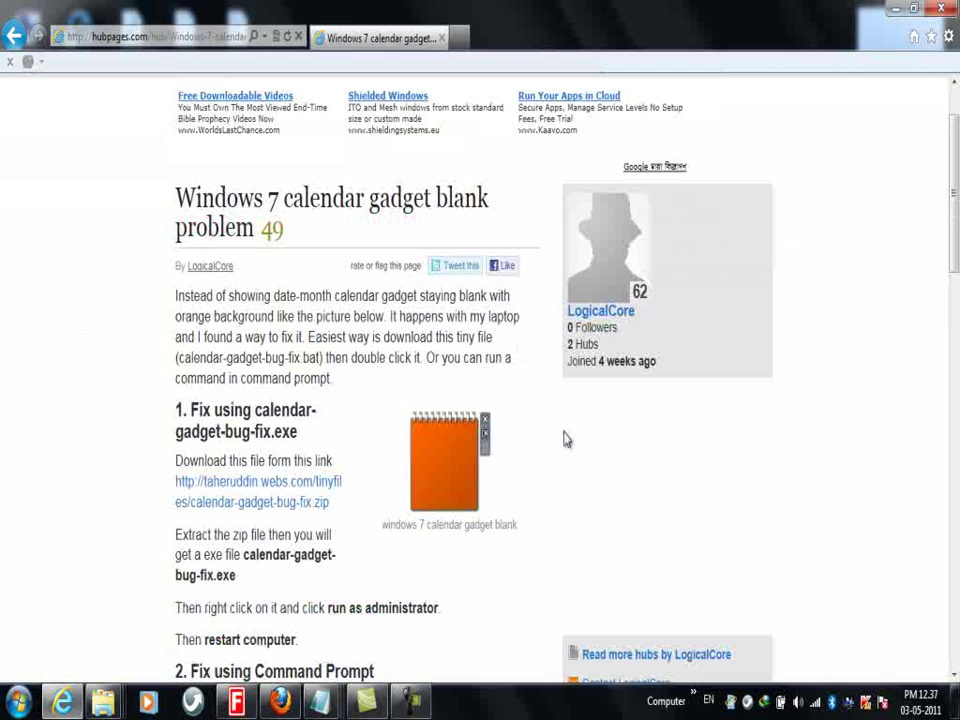
{"action": "scroll", "coordinate": [541, 450], "scroll_direction": "down", "scroll_amount": 3}
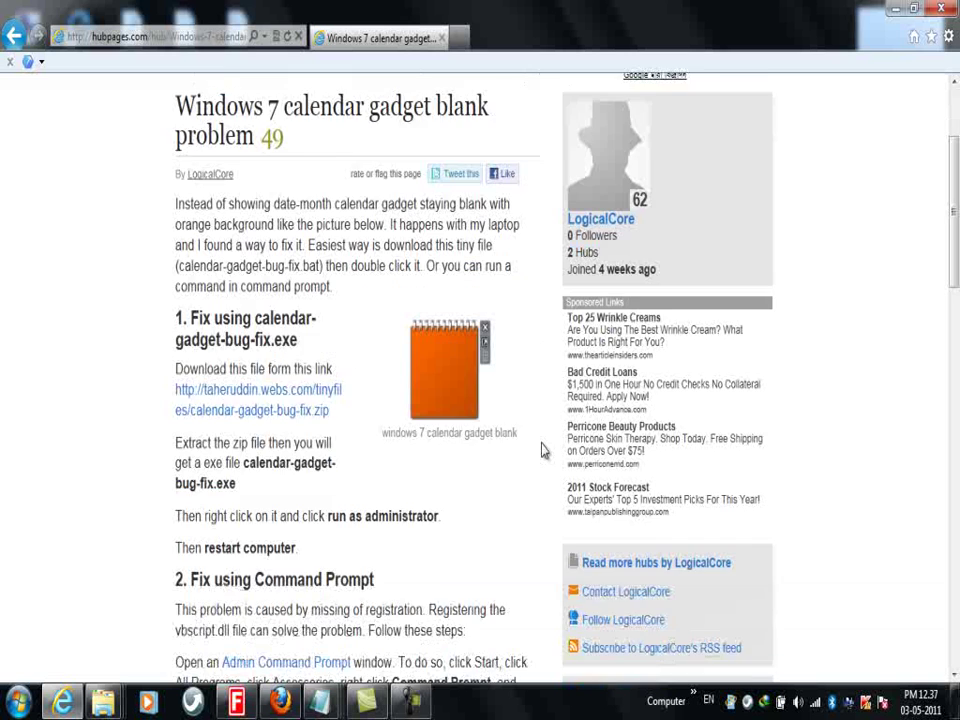
{"action": "scroll", "coordinate": [530, 440], "scroll_direction": "down", "scroll_amount": 2}
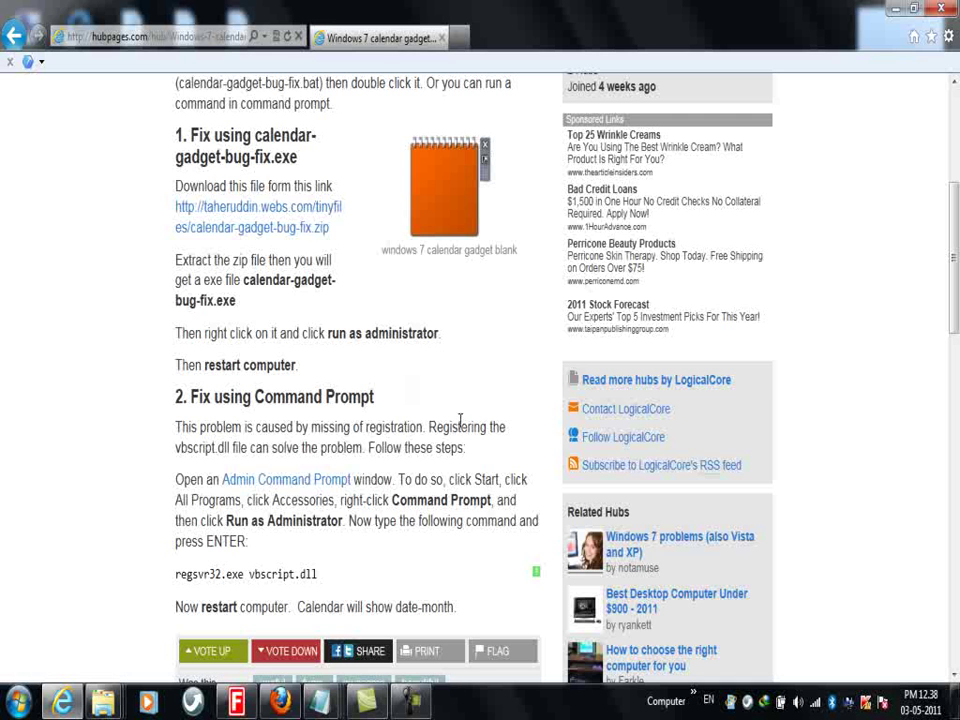
{"action": "scroll", "coordinate": [431, 420], "scroll_direction": "down", "scroll_amount": 2}
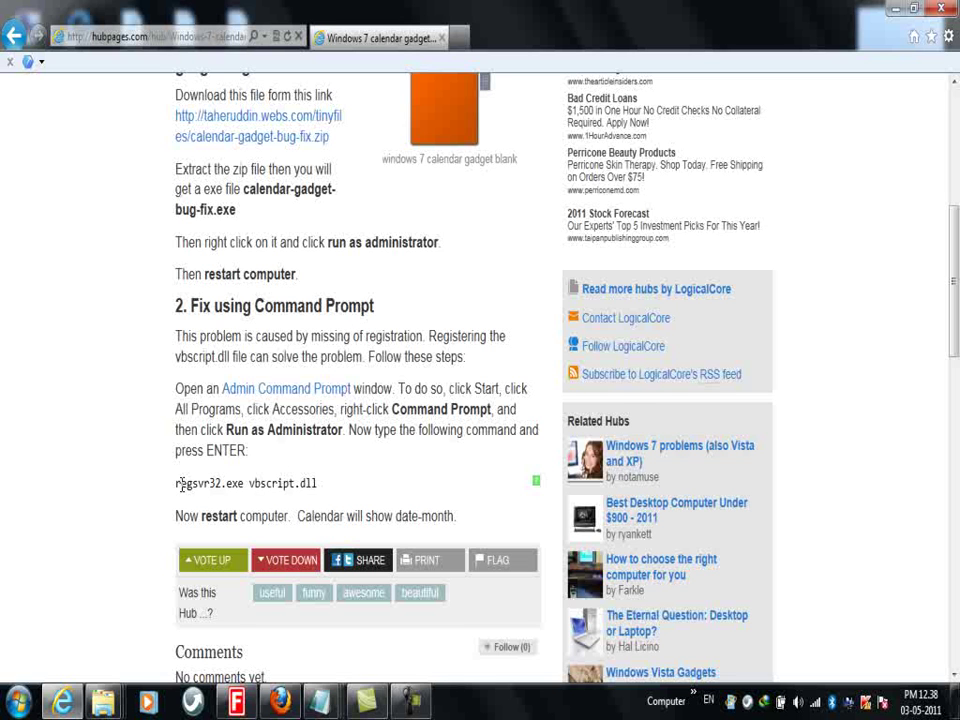
{"action": "mouse_move", "coordinate": [176, 484]}
{"action": "left_mouse_down"}
{"action": "mouse_move", "coordinate": [318, 488]}
{"action": "mouse_move", "coordinate": [176, 486]}
{"action": "left_mouse_up"}
{"action": "left_click", "coordinate": [320, 490]}
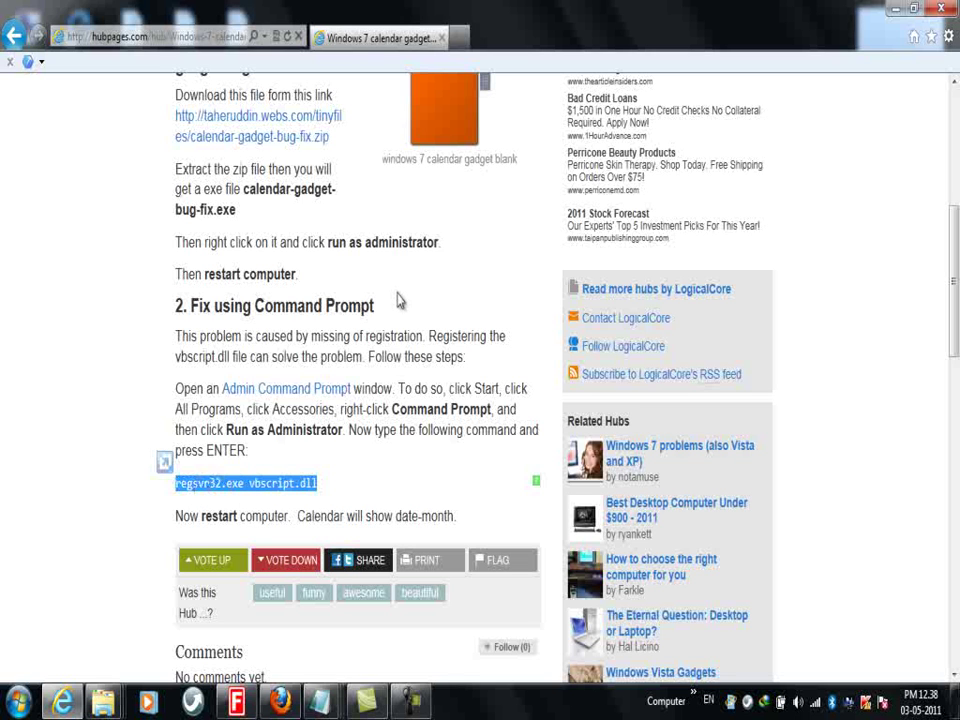
{"action": "left_click", "coordinate": [300, 295]}
{"action": "scroll", "coordinate": [300, 300], "scroll_direction": "up", "scroll_amount": 2}
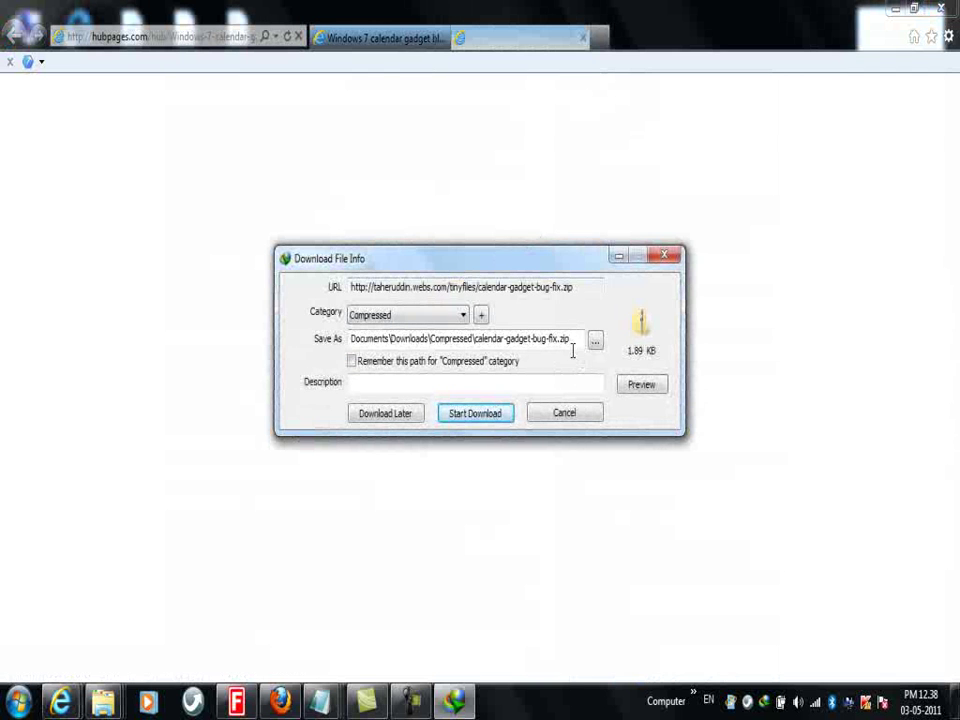
Download calendar-gadget-bug-fix.zip under the Programs category
{"action": "left_click", "coordinate": [446, 322]}
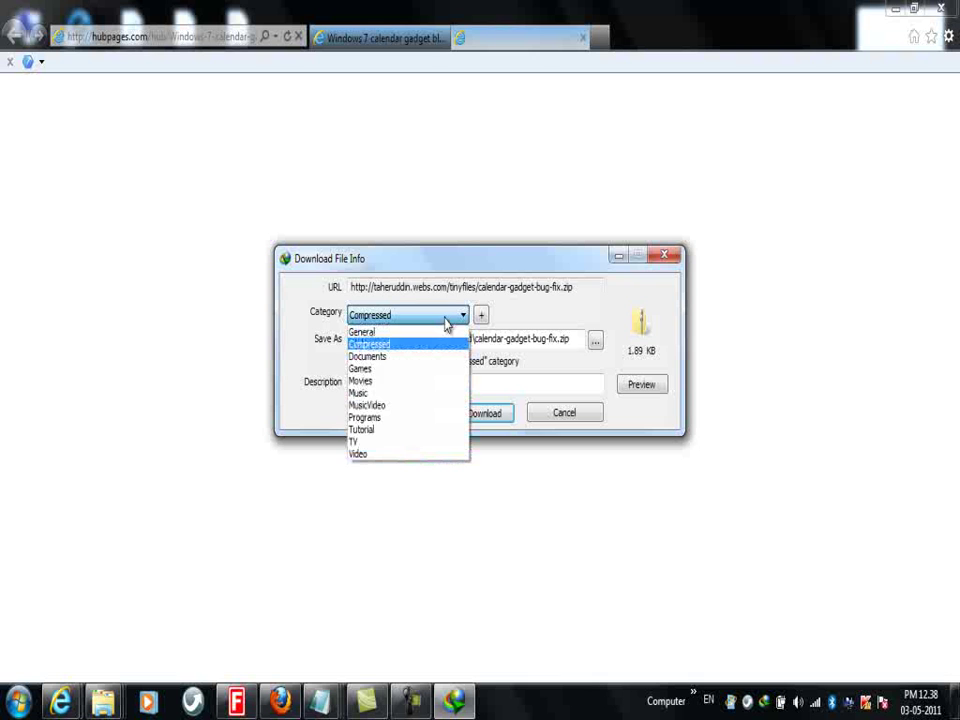
{"action": "left_click", "coordinate": [446, 324]}
{"action": "left_click", "coordinate": [441, 326]}
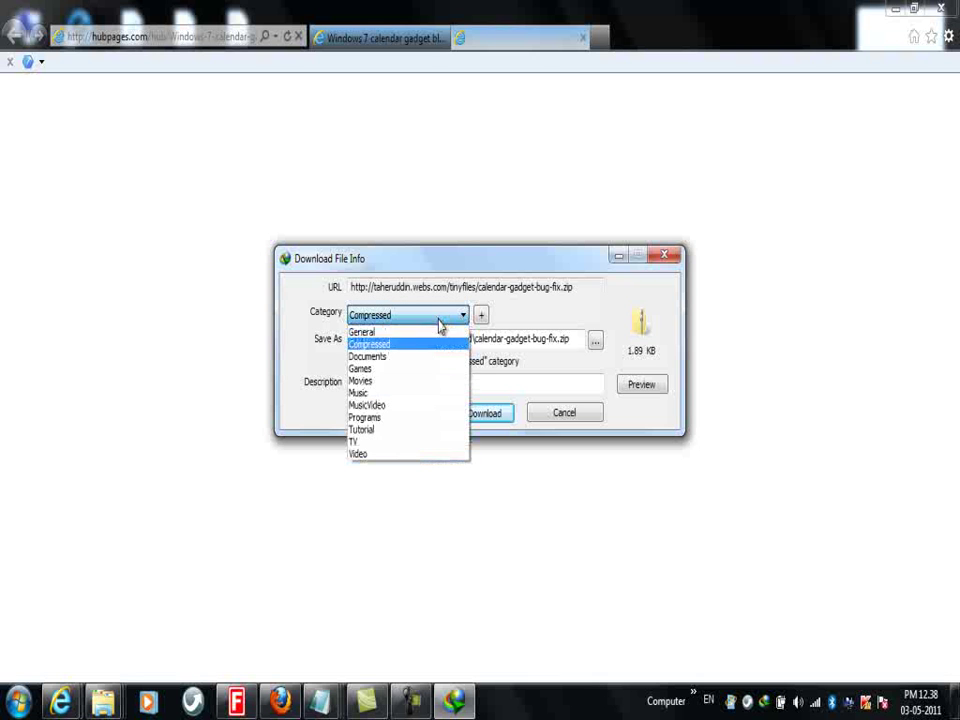
{"action": "left_click", "coordinate": [372, 418]}
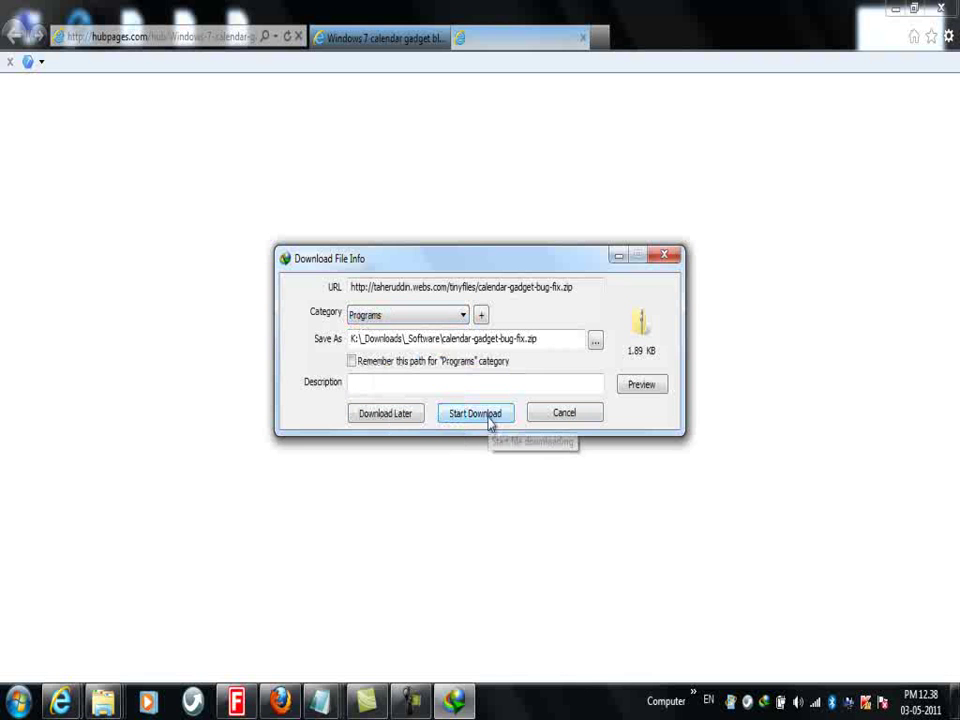
{"action": "left_click", "coordinate": [488, 417]}
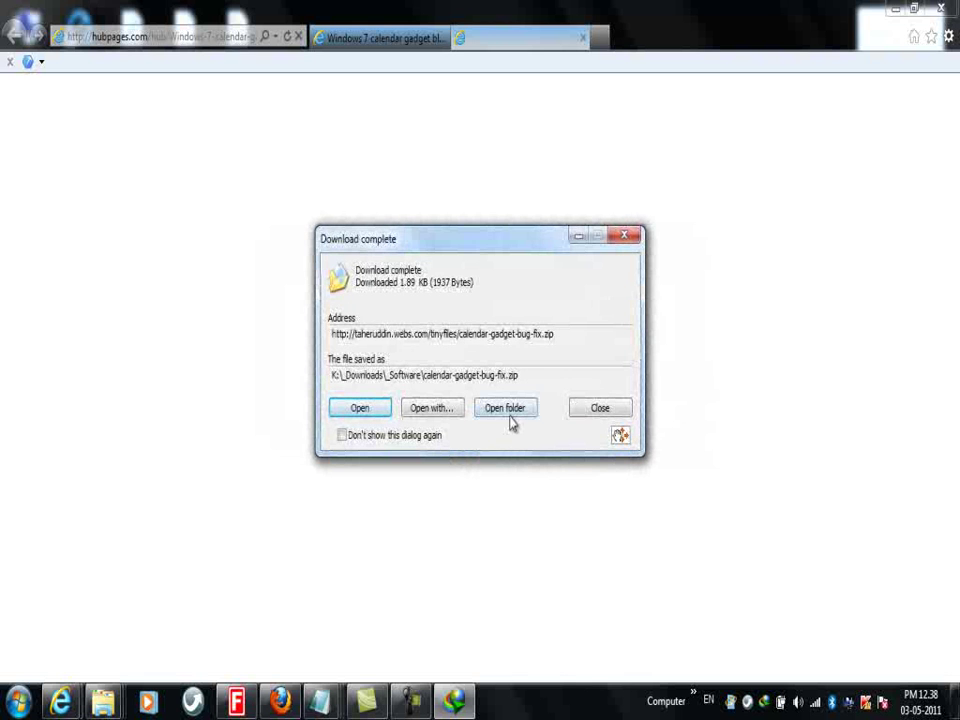
Show calendar-gadget-bug-fix.zip in its _Software folder and copy it
{"action": "left_click", "coordinate": [509, 417]}
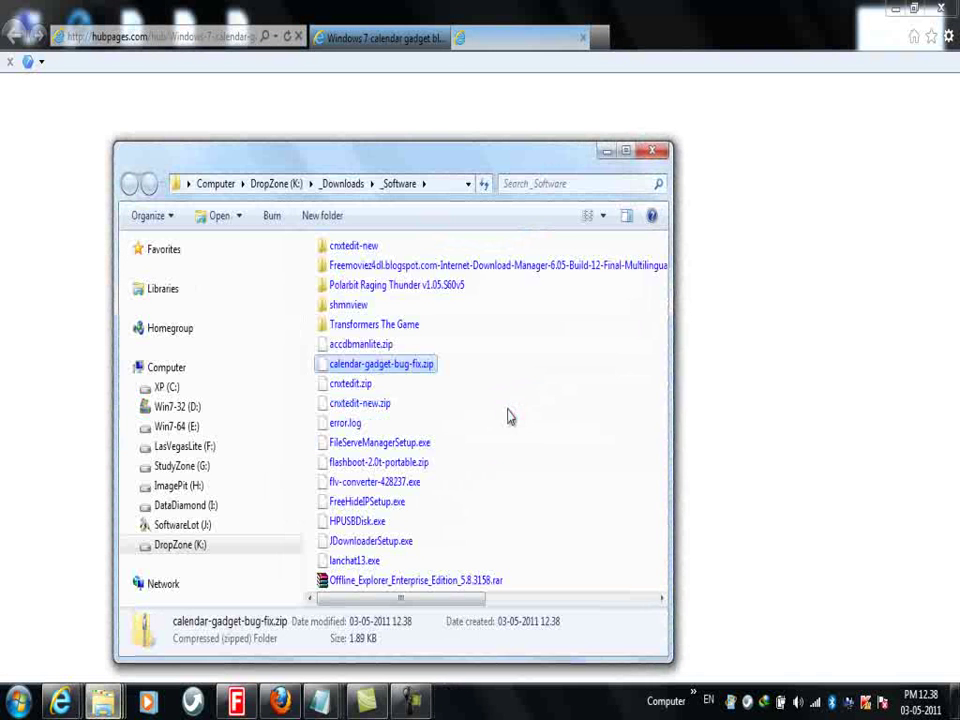
{"action": "double_click", "coordinate": [410, 364]}
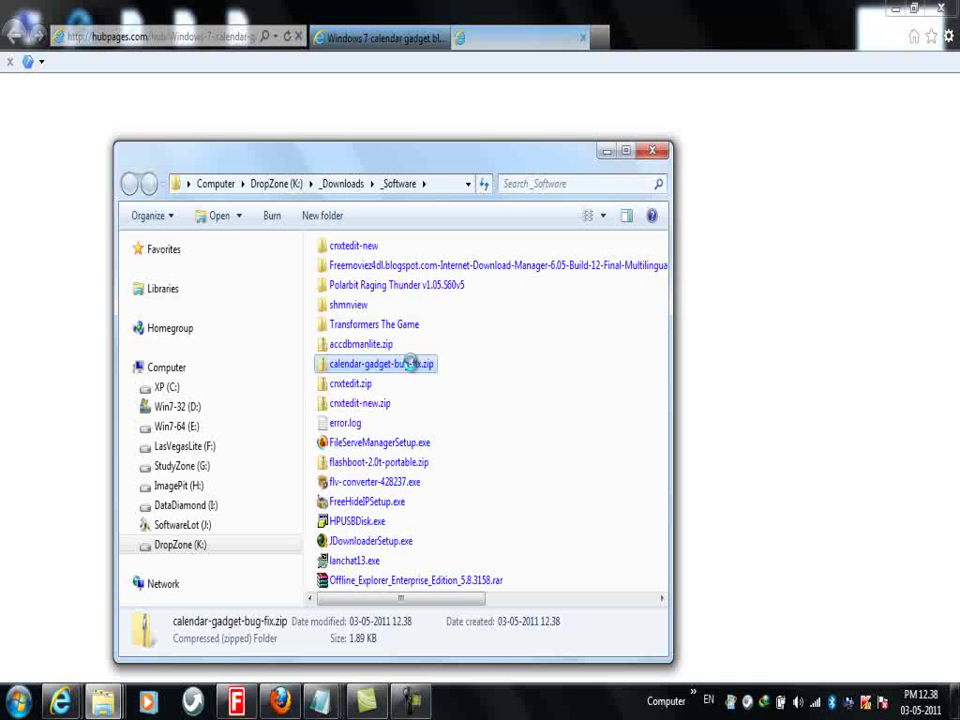
{"action": "right_click", "coordinate": [411, 364]}
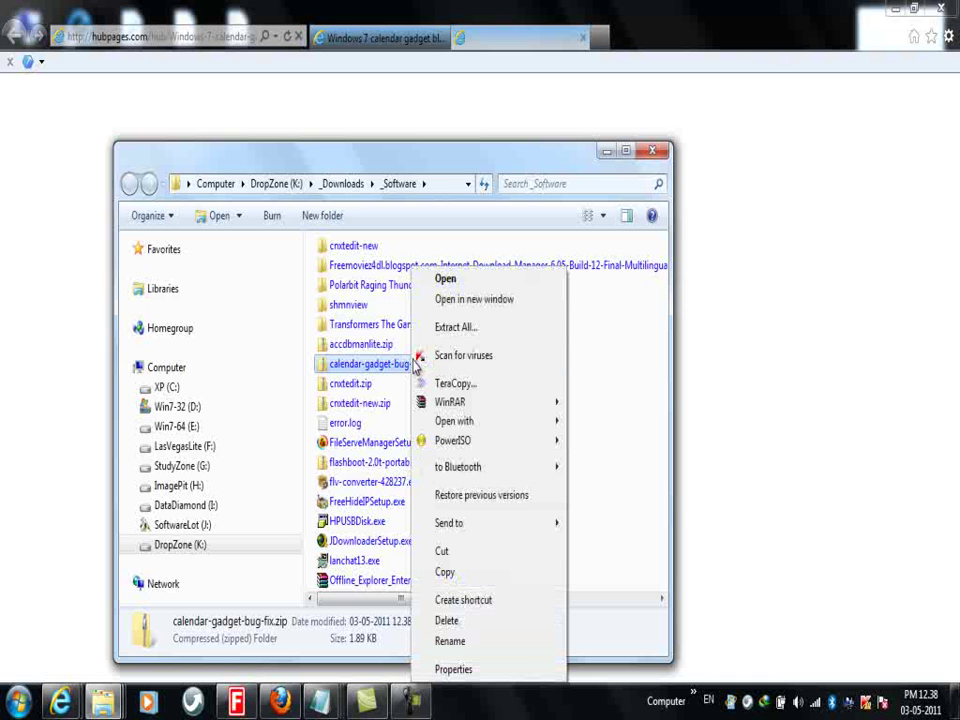
{"action": "left_click", "coordinate": [447, 573]}
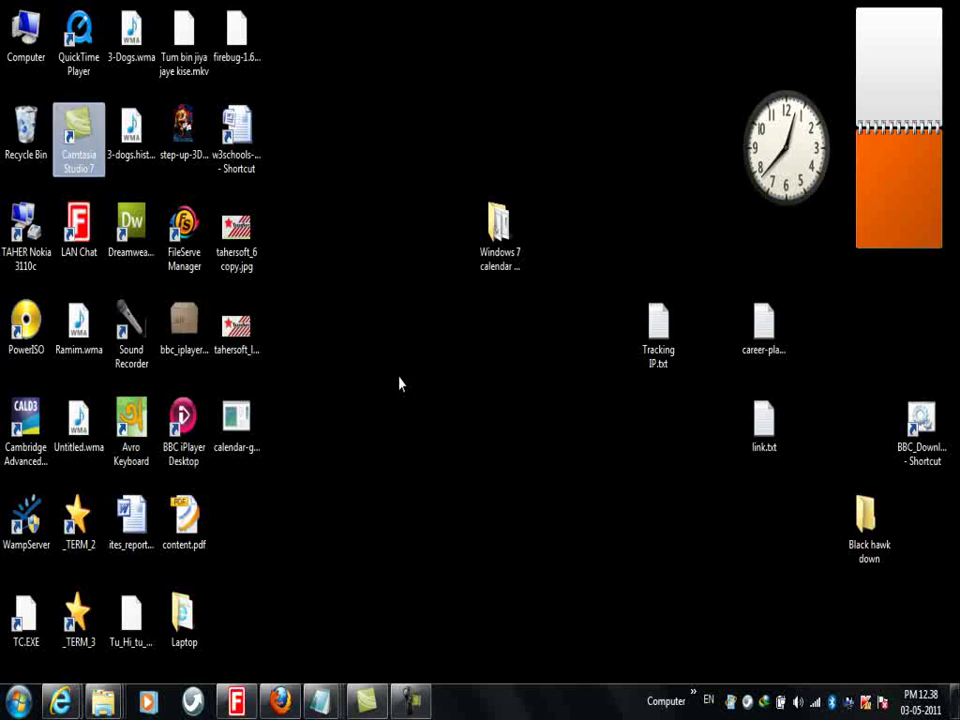
Paste calendar-gadget-bug-fix.zip onto the desktop and extract it to a calendar-gadget-bug-fix folder
{"action": "right_click", "coordinate": [399, 377]}
{"action": "left_click", "coordinate": [446, 459]}
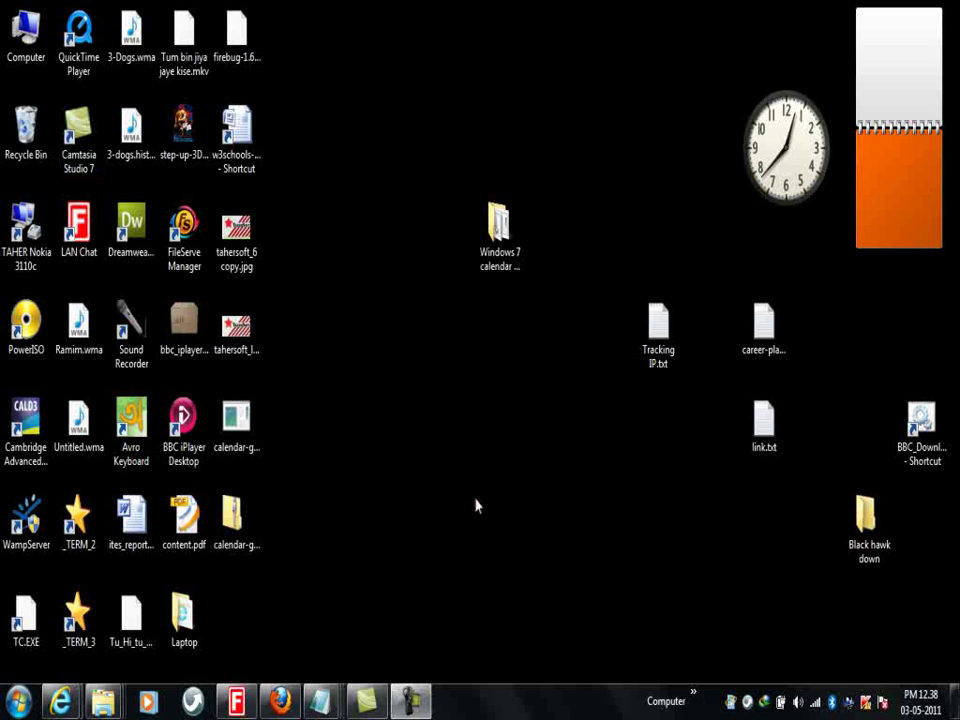
{"action": "left_click", "coordinate": [232, 525]}
{"action": "right_click", "coordinate": [232, 525]}
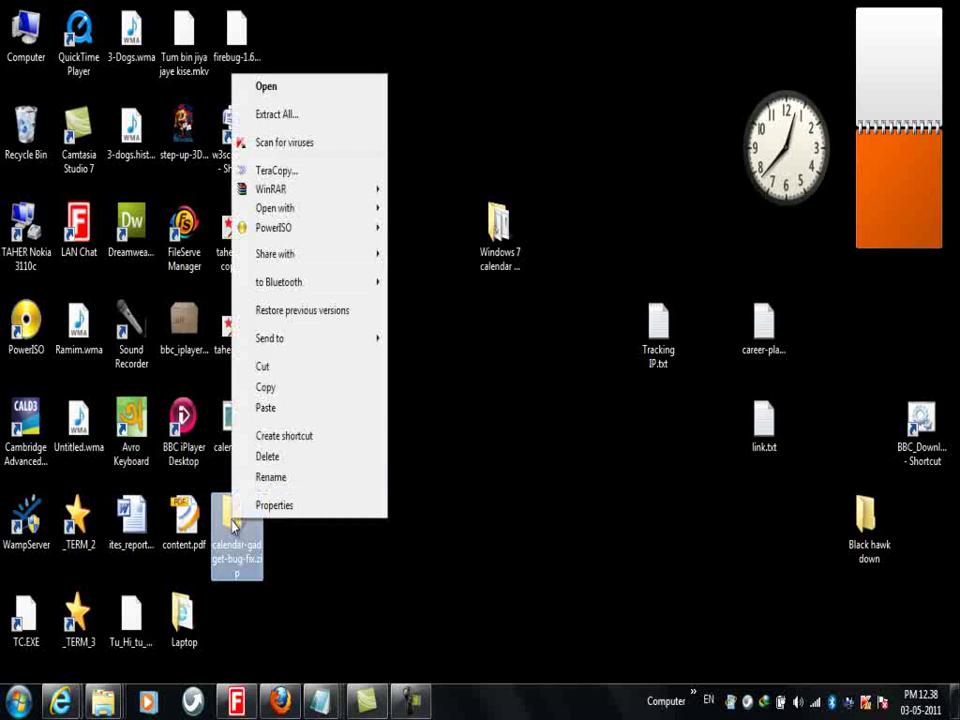
{"action": "left_click", "coordinate": [290, 115]}
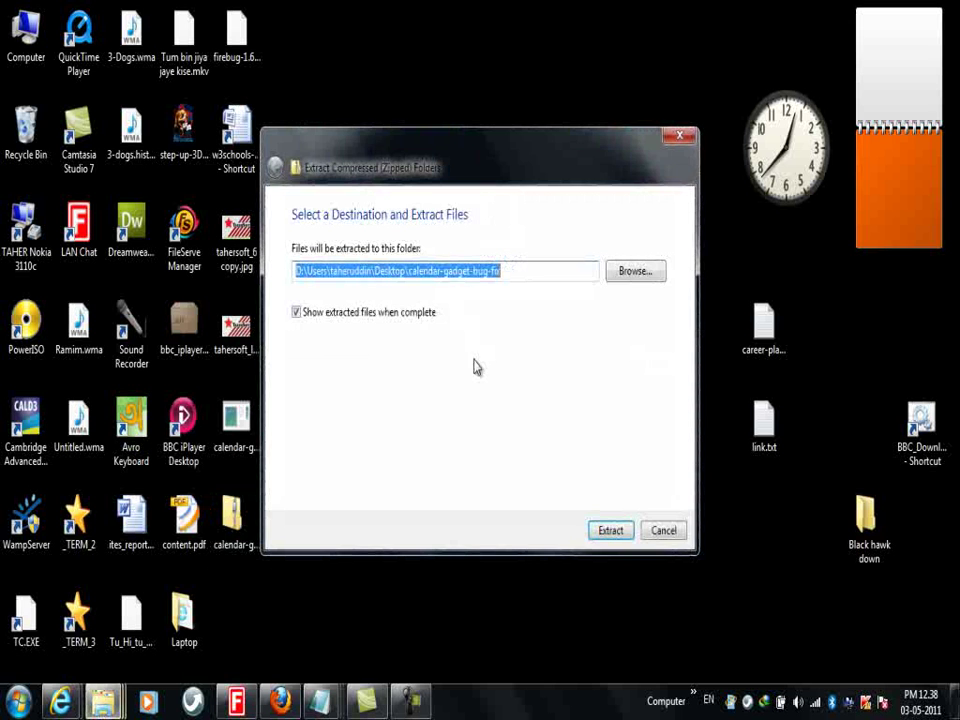
{"action": "left_click", "coordinate": [609, 532]}
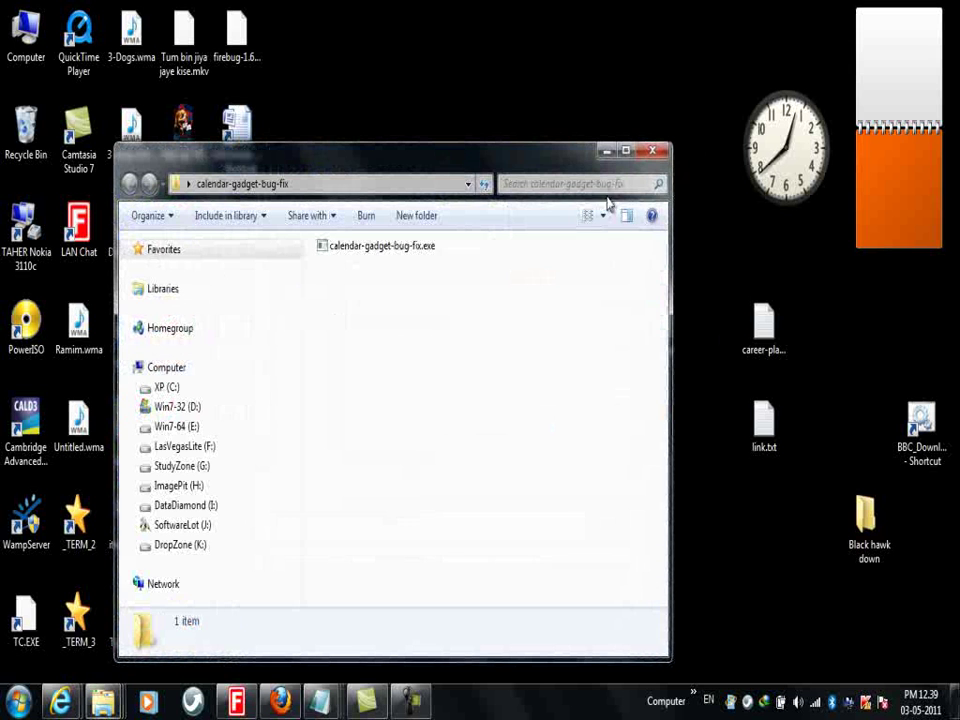
Run calendar-gadget-bug-fix.exe and dismiss the vbscript.dll registration success message
{"action": "left_click", "coordinate": [350, 252]}
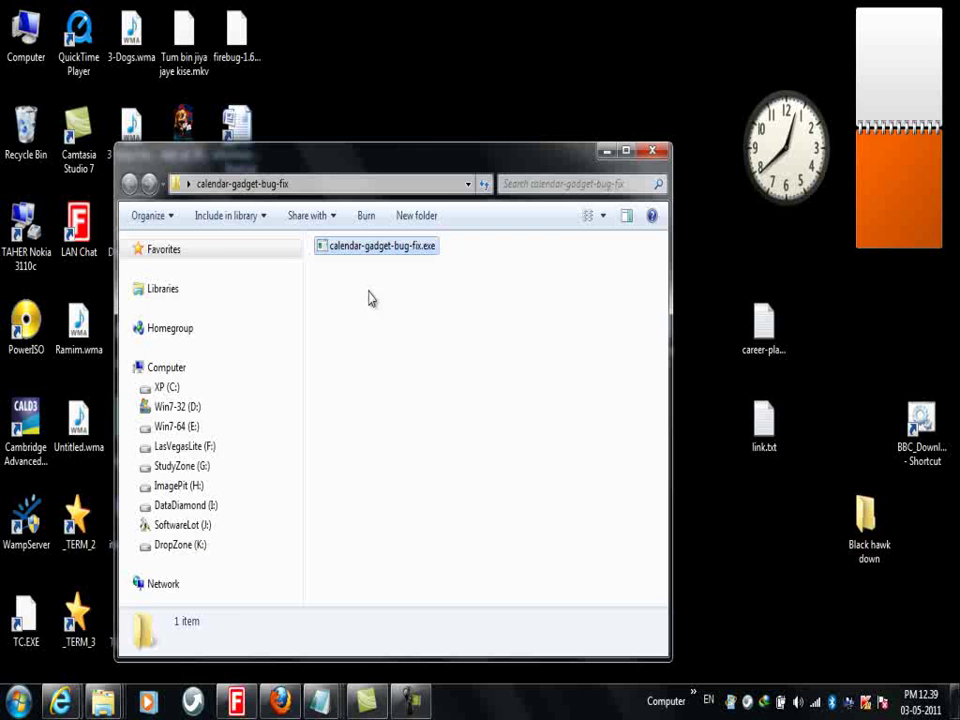
{"action": "double_click", "coordinate": [325, 252]}
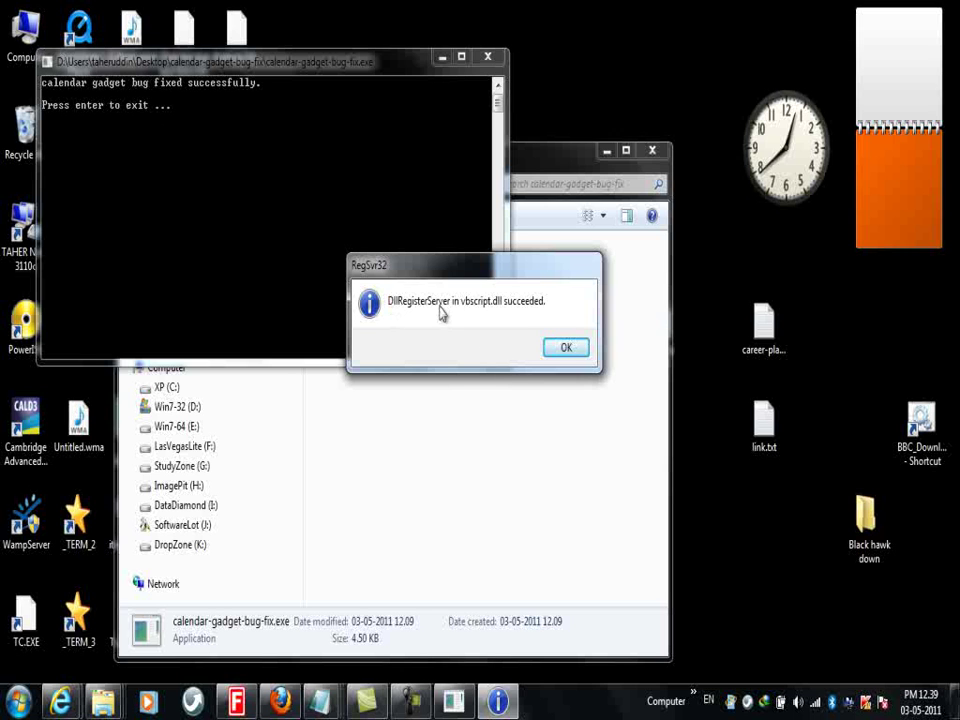
{"action": "left_click", "coordinate": [560, 348]}
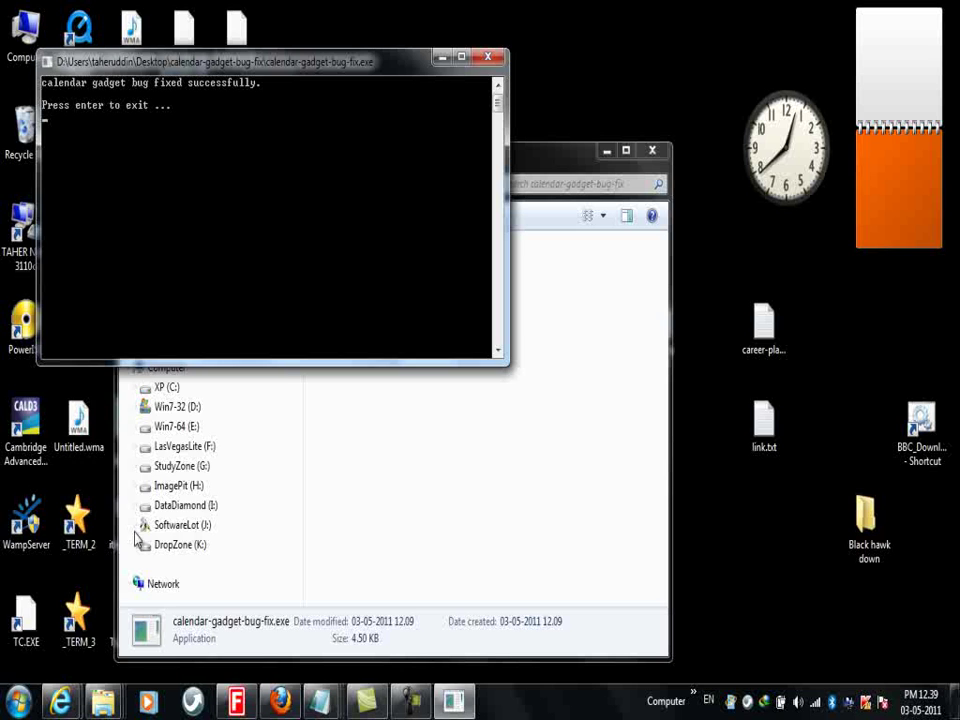
Restart the computer from the Start menu's shutdown options
{"action": "left_click", "coordinate": [18, 700]}
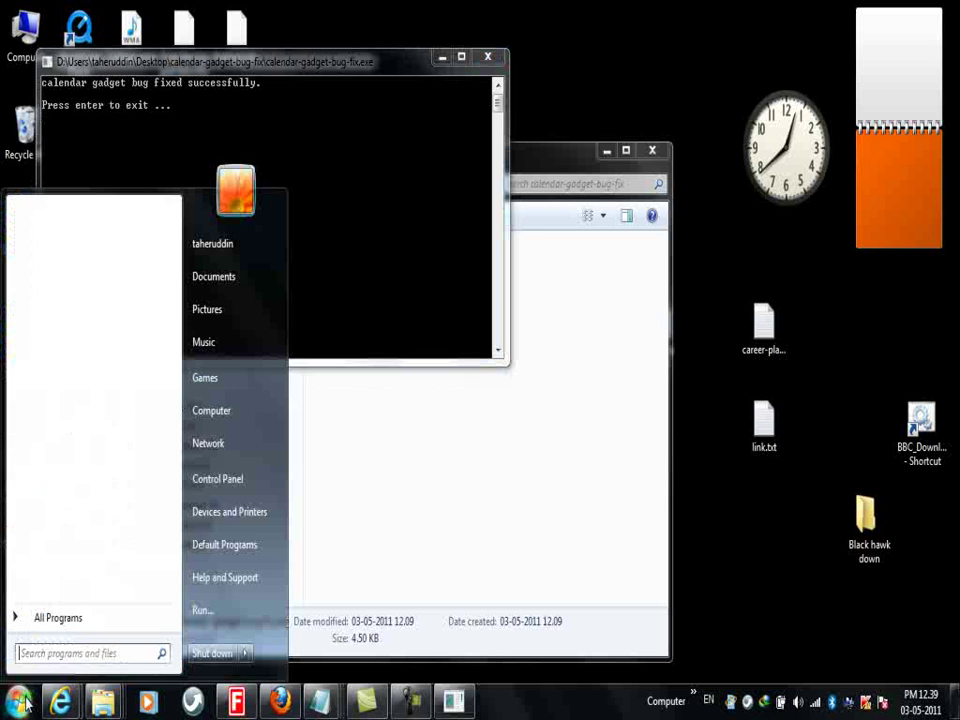
{"action": "left_click", "coordinate": [243, 653]}
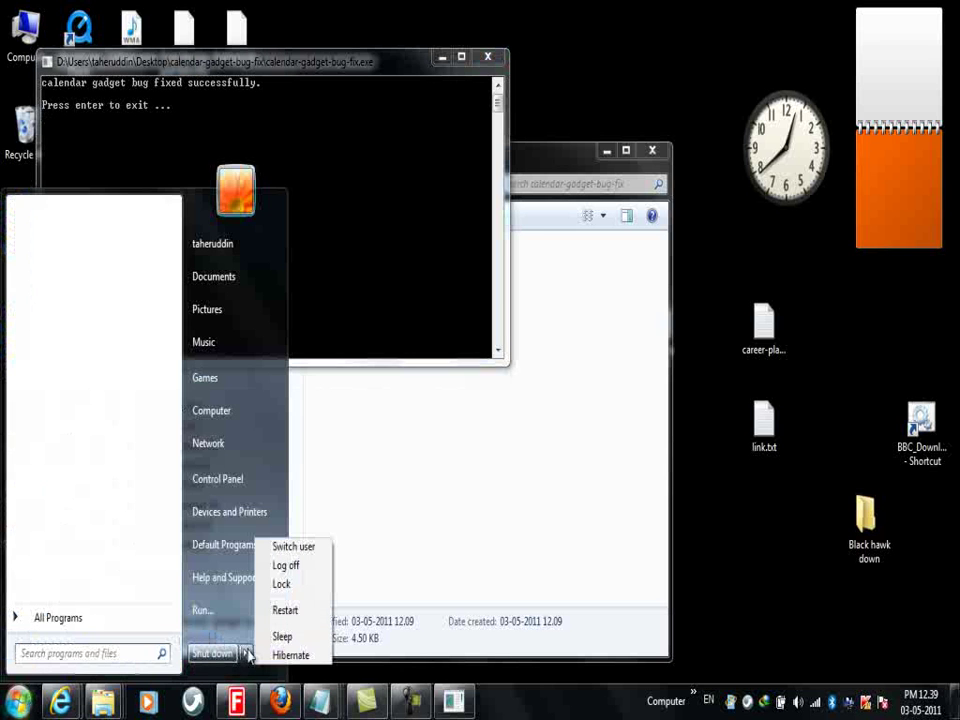
{"action": "left_click", "coordinate": [285, 610]}
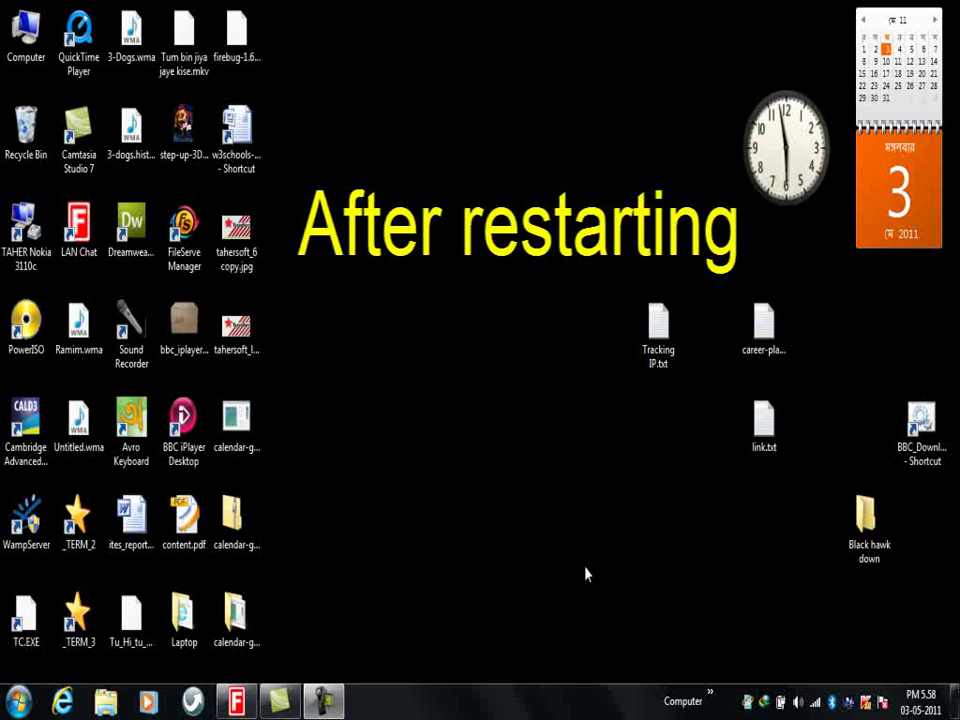